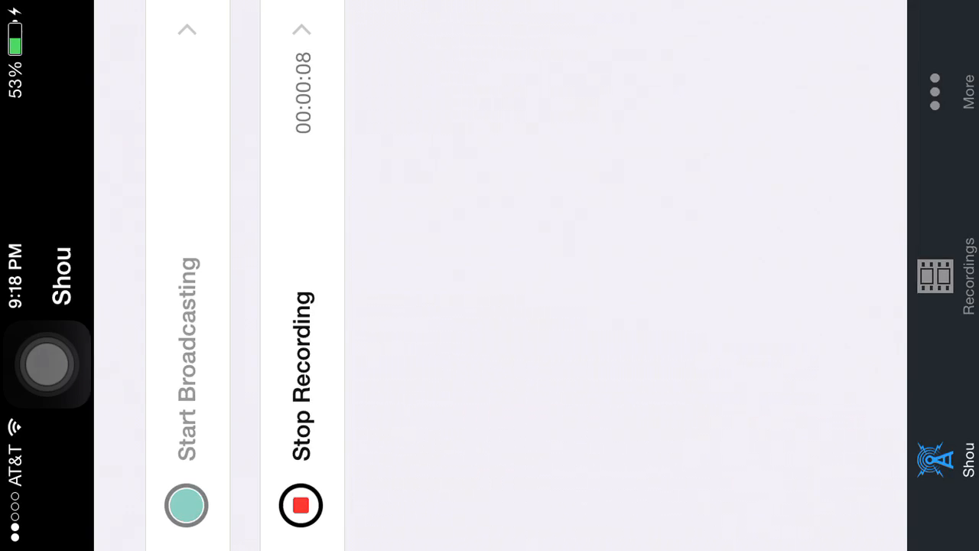
# - From Shou's recordings list, open the 15:55:20 recording in Cute CUT Pro via Open In
pyautogui.click(935, 275)
pyautogui.click(303, 299)
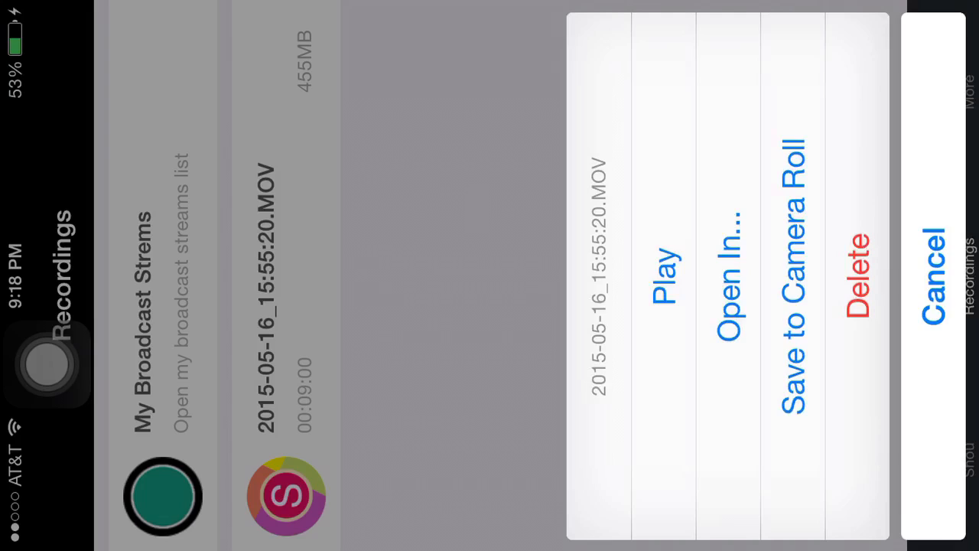
pyautogui.click(731, 275)
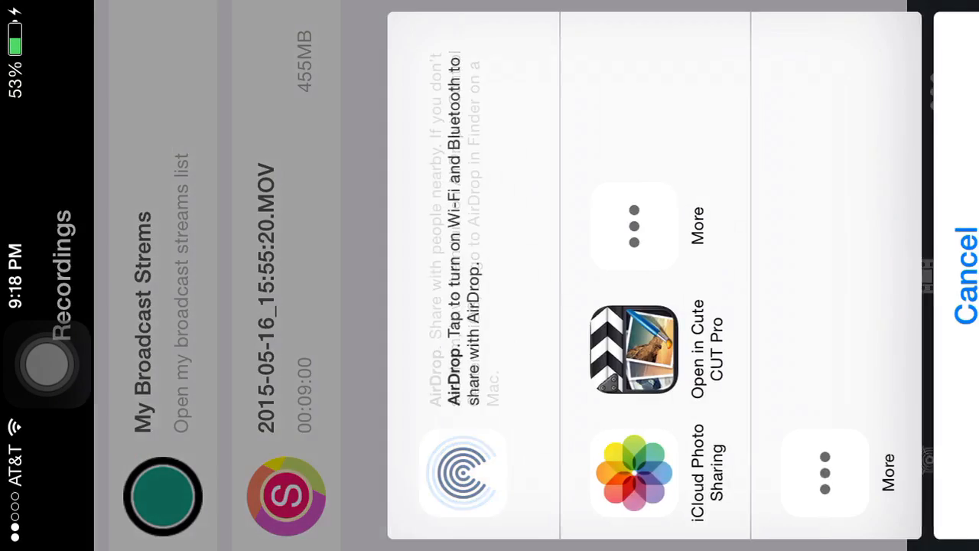
pyautogui.click(460, 276)
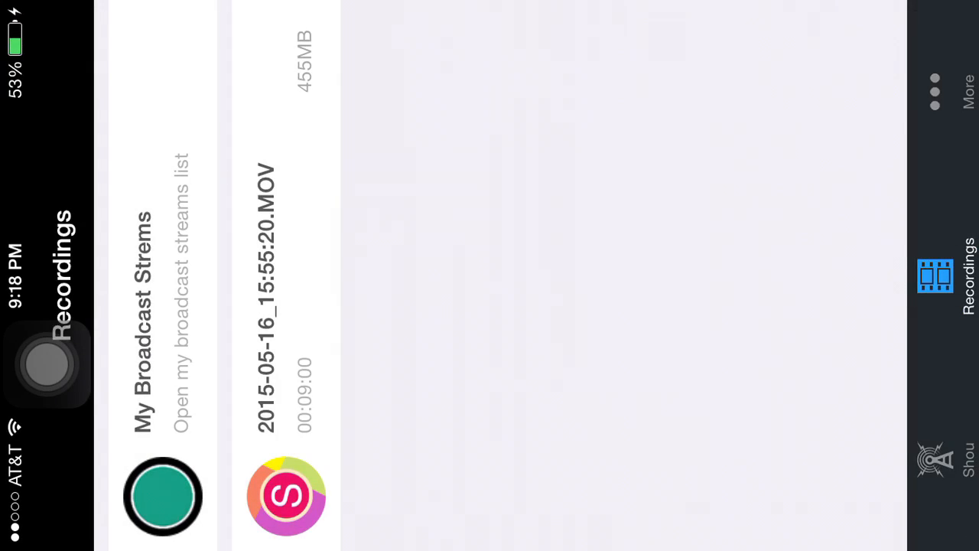
# - Return to the home screen and launch Cute CUT Pro to its Movies list
pyautogui.press('super')
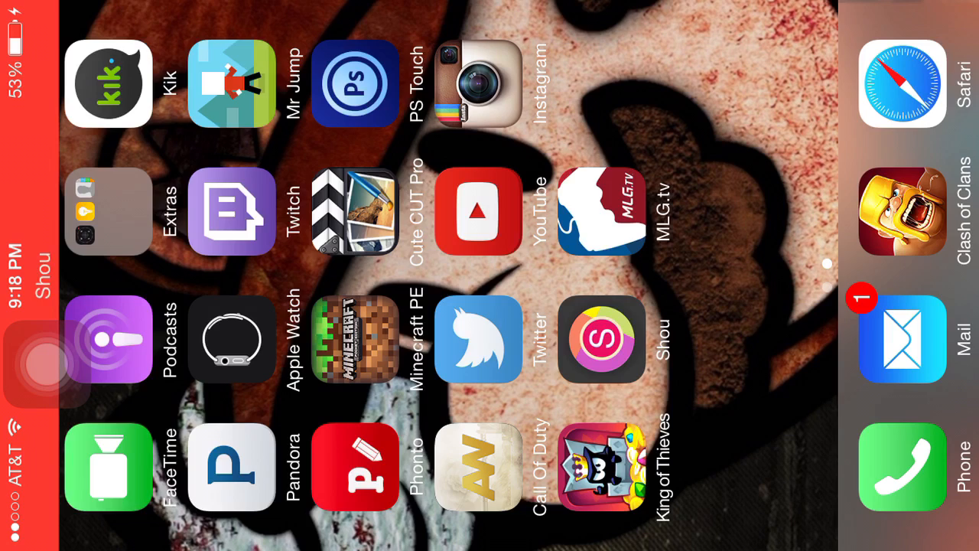
pyautogui.click(356, 213)
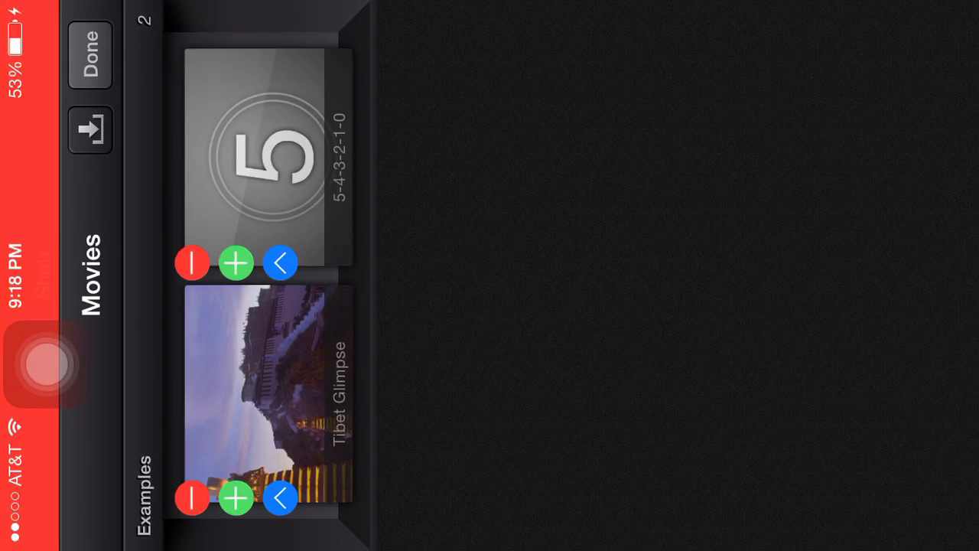
# - Create a new movie named 'Tutorial' with default settings and dismiss the File Imported notice
pyautogui.click(90, 55)
pyautogui.click(90, 502)
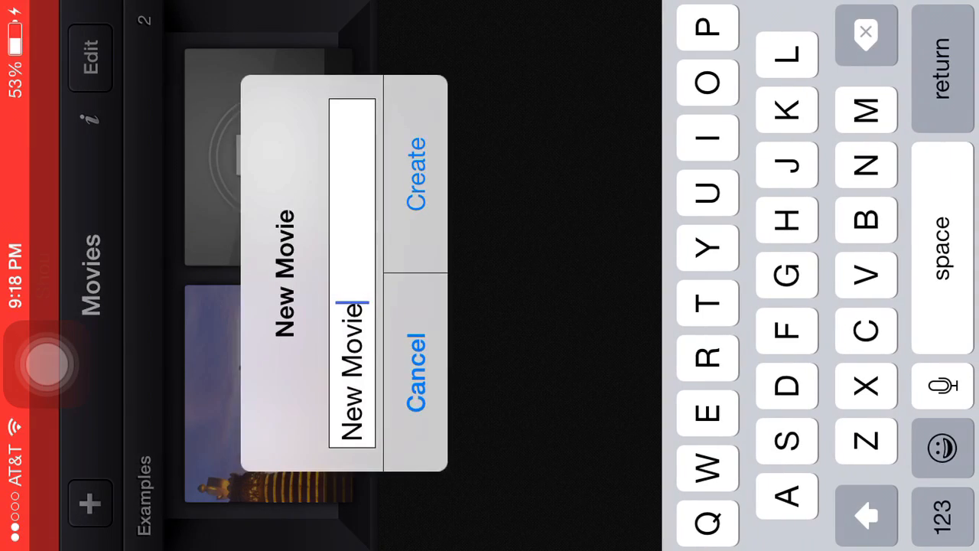
pyautogui.press('BackSpace')
pyautogui.press('BackSpace')
pyautogui.press('BackSpace')
pyautogui.press('BackSpace')
pyautogui.press('BackSpace')
pyautogui.press('BackSpace')
pyautogui.press('BackSpace')
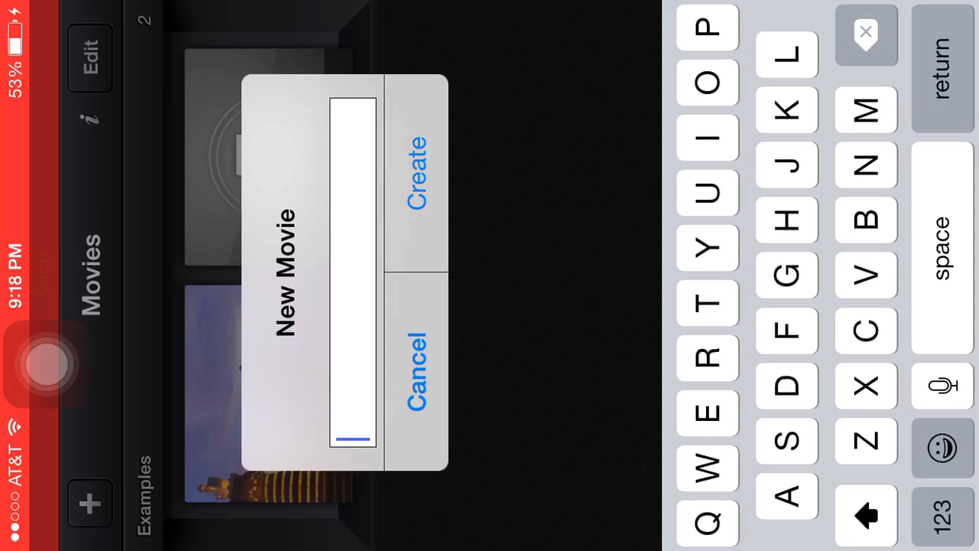
pyautogui.write('Tutorial')
pyautogui.press('Return')
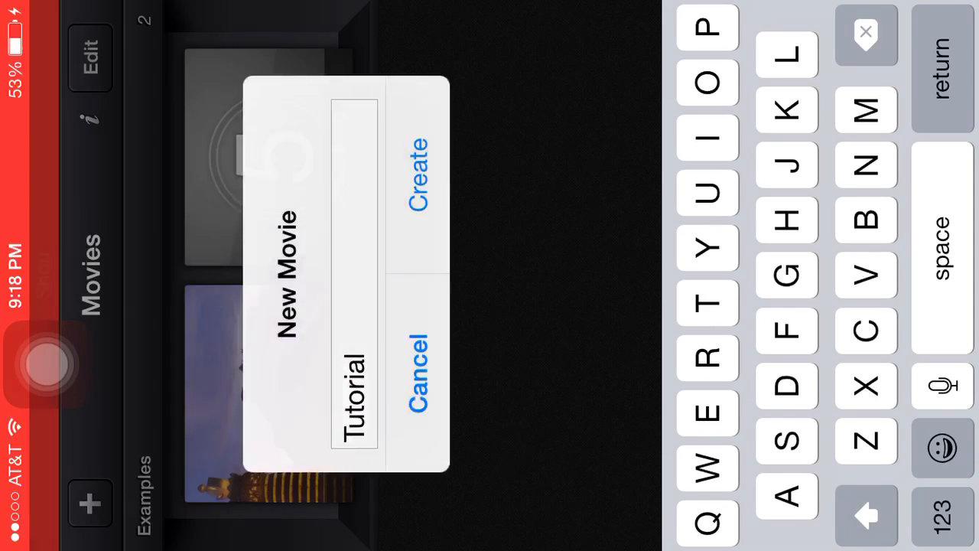
pyautogui.click(90, 58)
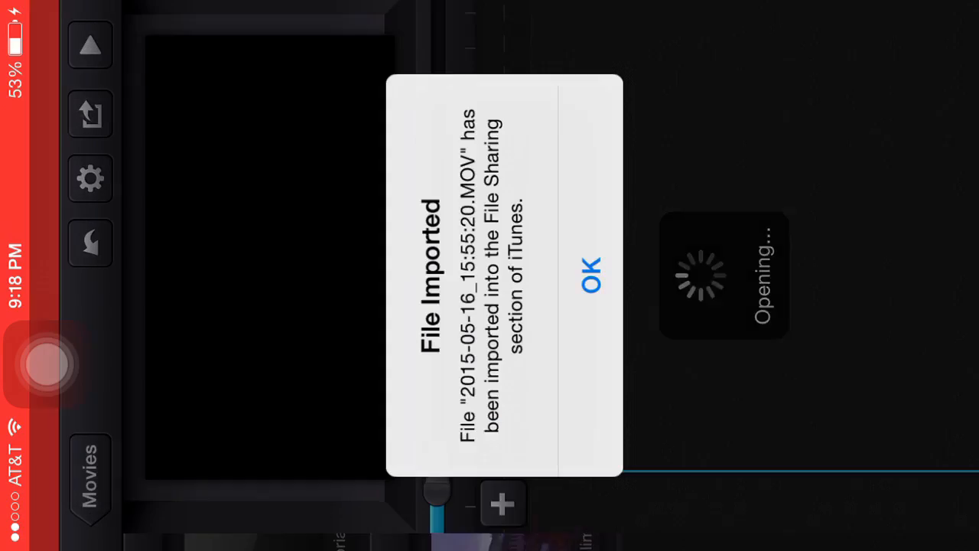
pyautogui.click(590, 274)
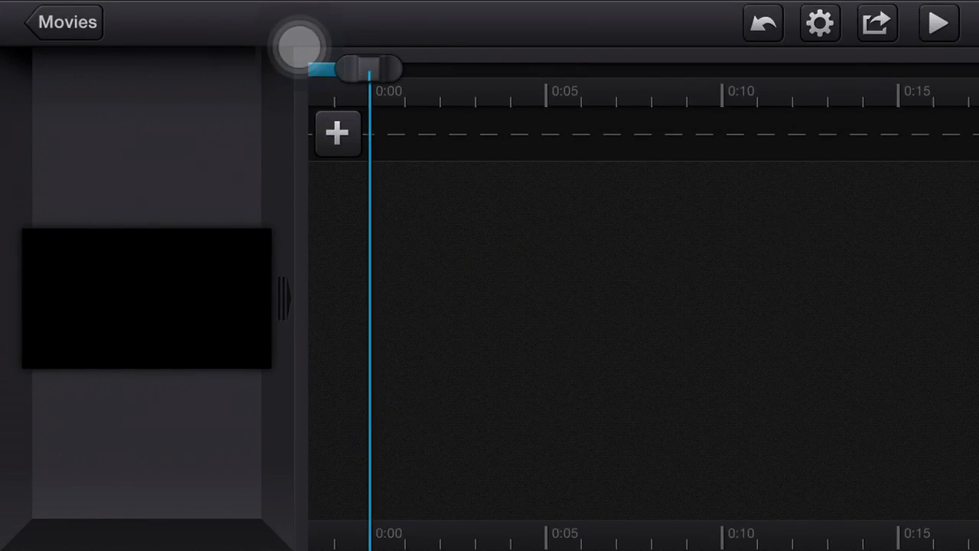
# - Add the 2015-05-16_15:55:20 recording from File Sharing as a video clip on the timeline
pyautogui.click(337, 133)
pyautogui.click(490, 238)
pyautogui.click(488, 520)
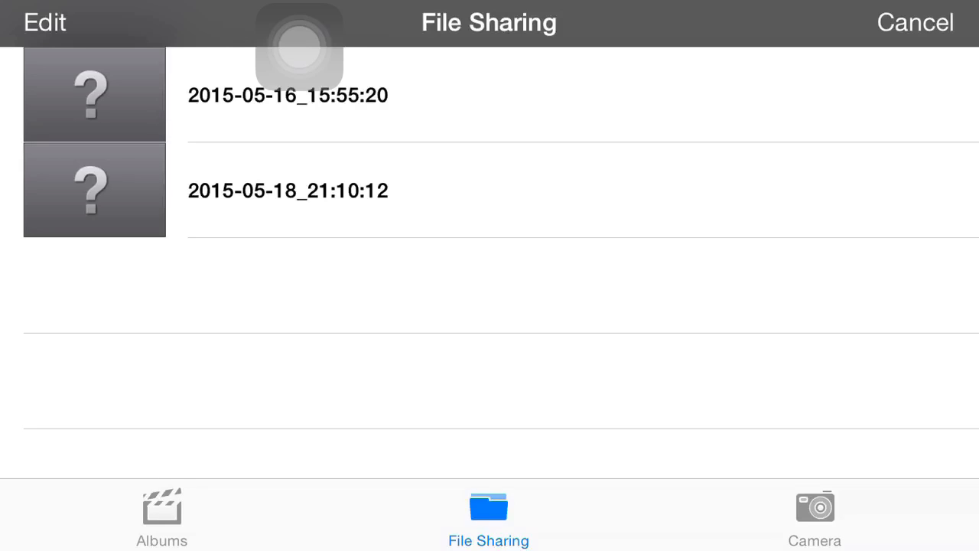
pyautogui.click(299, 84)
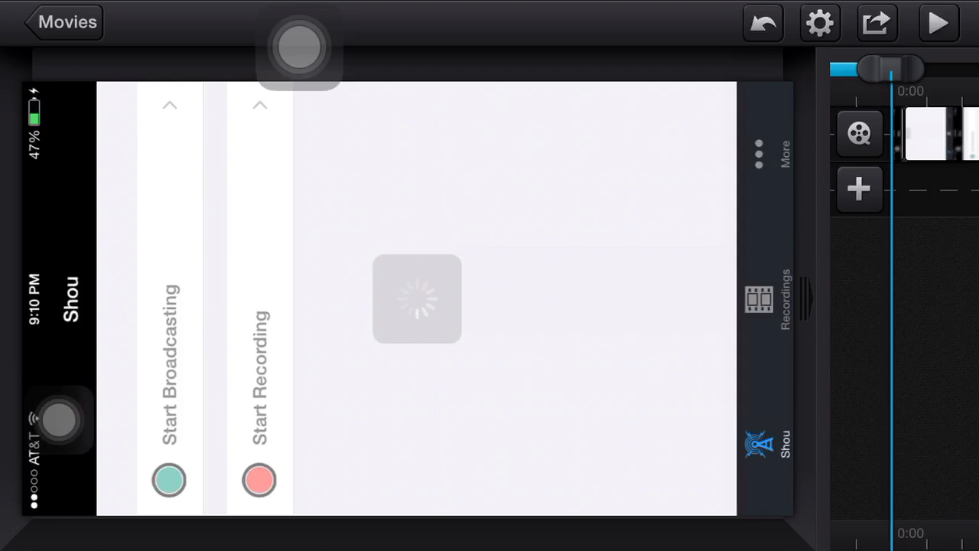
# - Preview the clip, split it near its end, and export the movie to the photo album
pyautogui.click(938, 22)
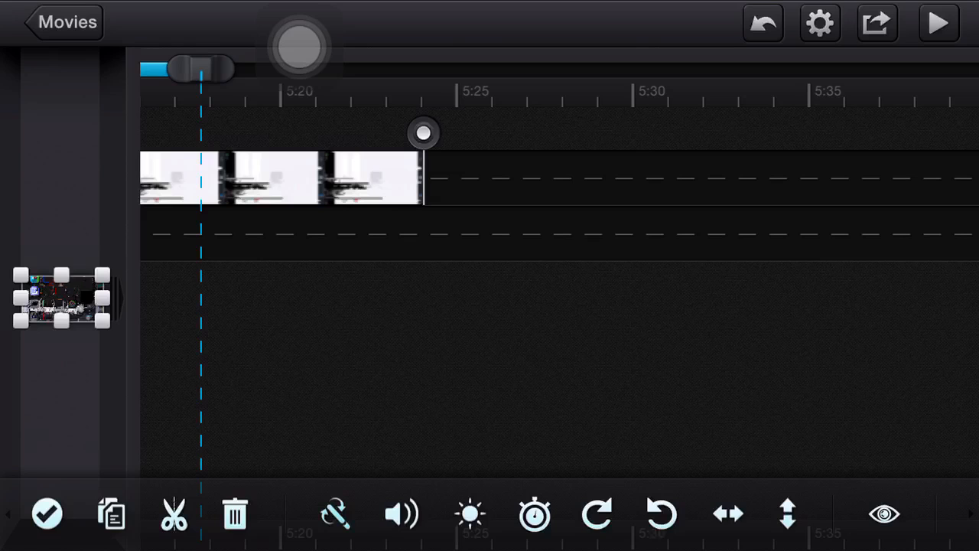
pyautogui.click(175, 513)
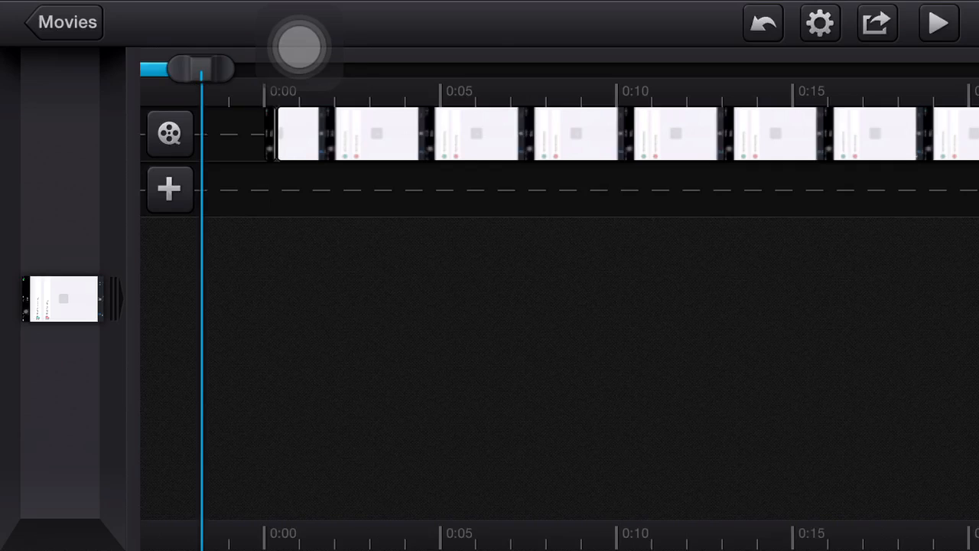
pyautogui.click(877, 23)
pyautogui.click(489, 238)
pyautogui.click(489, 302)
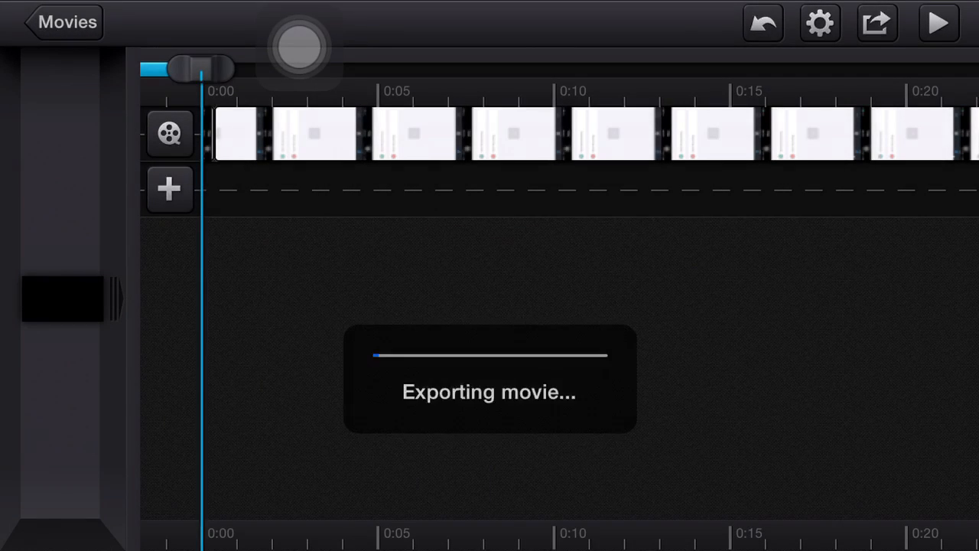